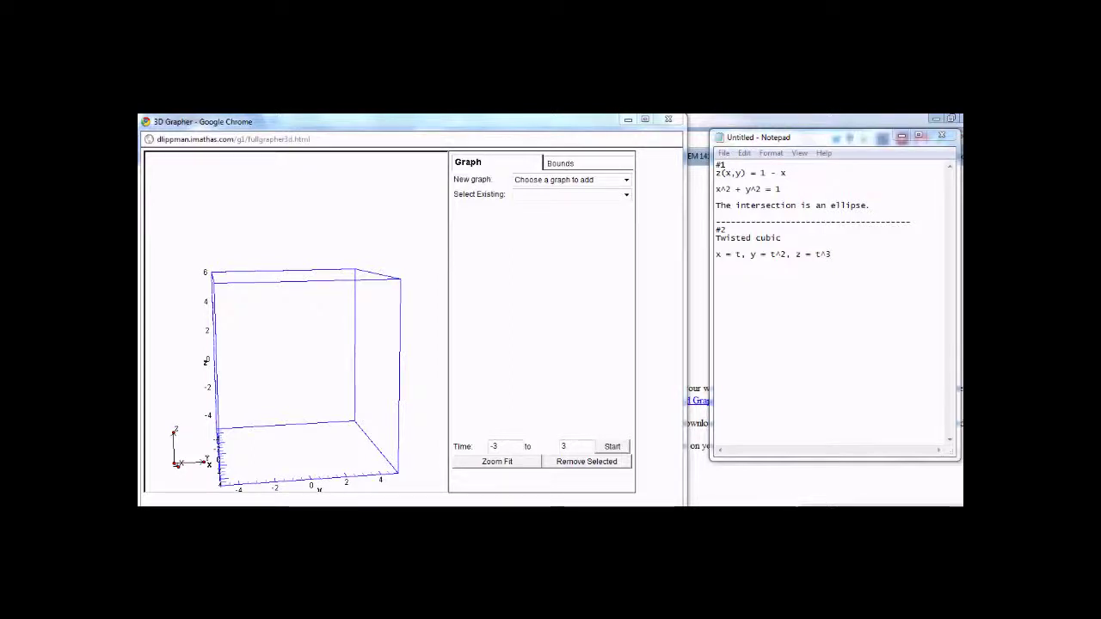
# Add a z=f(x,y) surface with formula 1-x and rotate the view to see the plane
pyautogui.hotkey('alt', 'Tab')
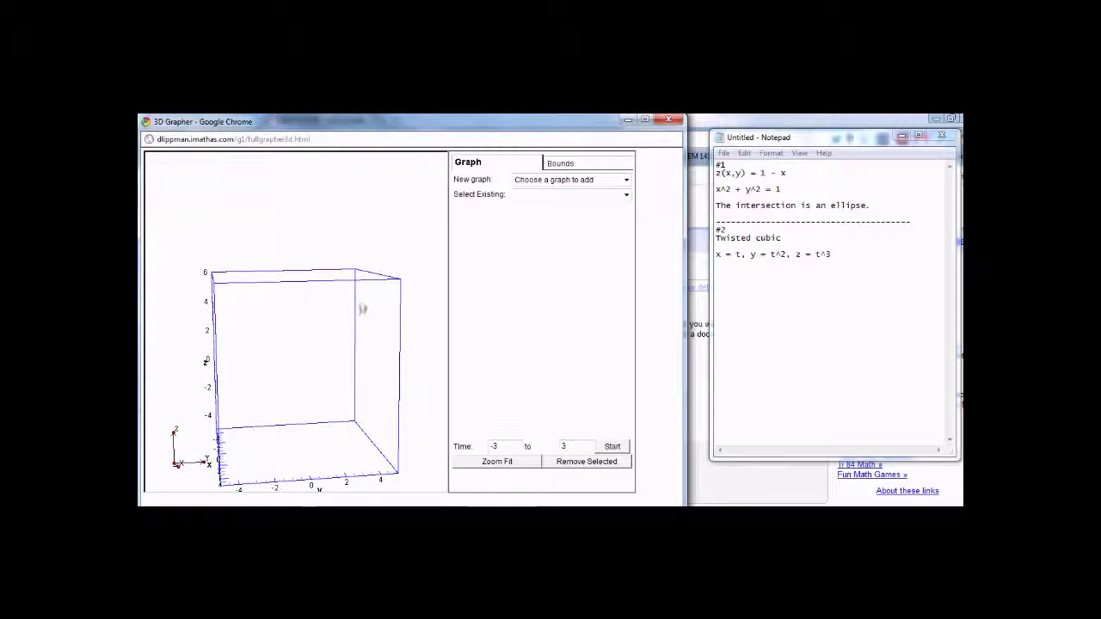
pyautogui.click(624, 181)
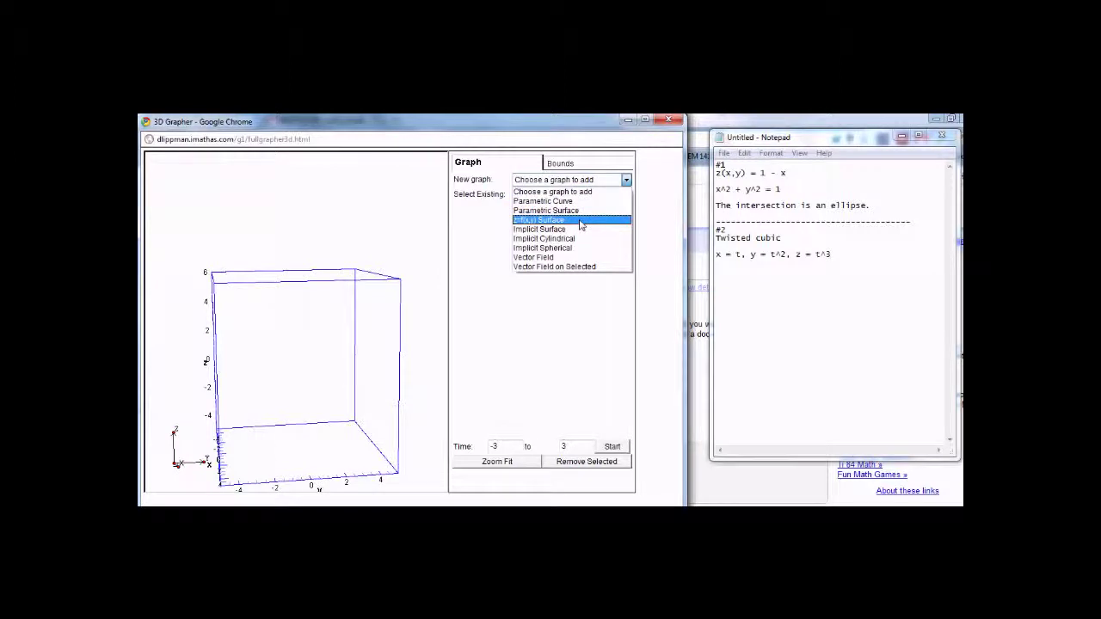
pyautogui.click(581, 221)
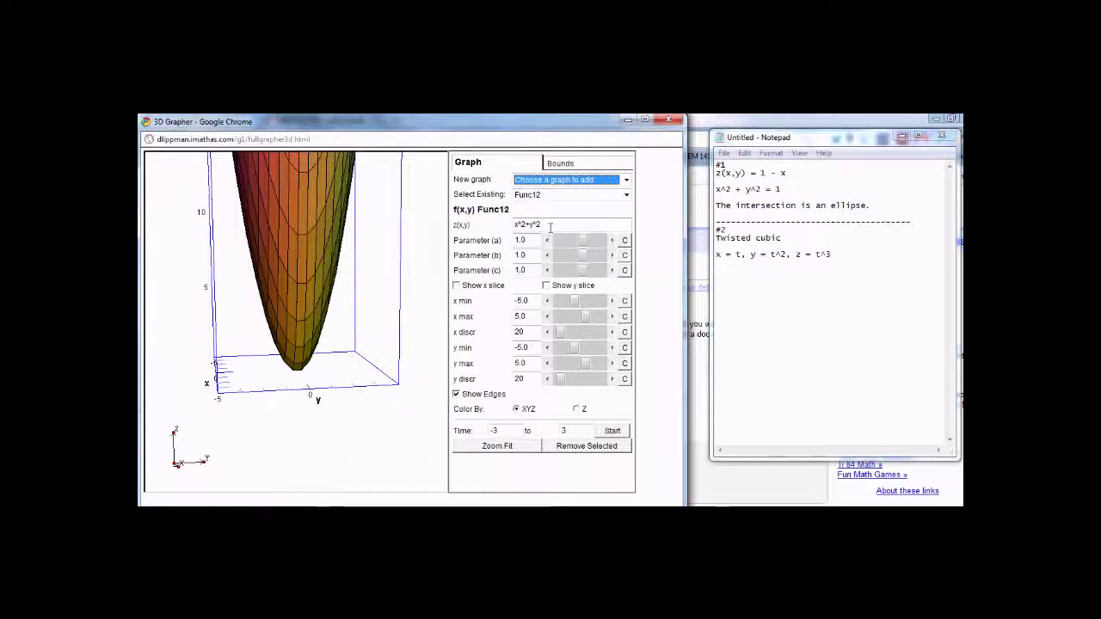
pyautogui.moveTo(551, 226); pyautogui.dragTo(512, 225)
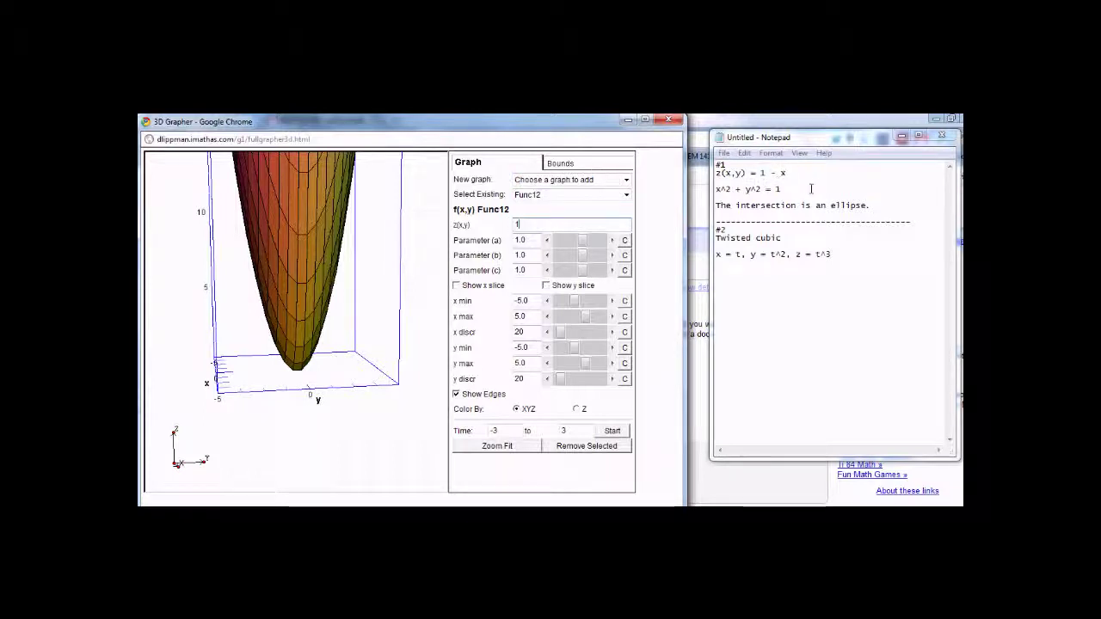
pyautogui.write('1-x')
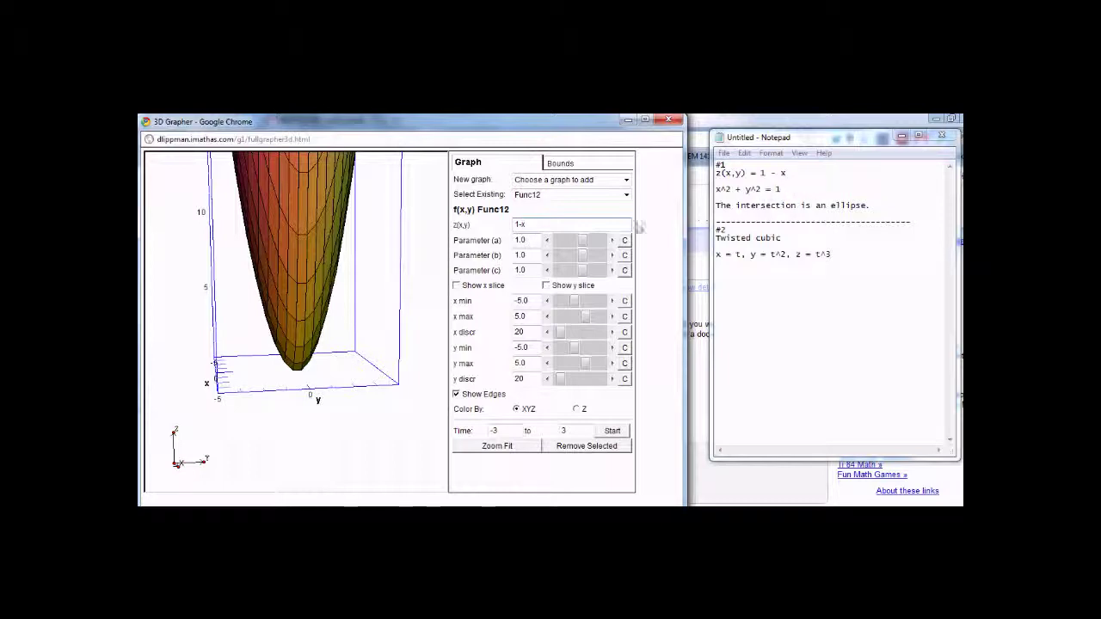
pyautogui.click(529, 243)
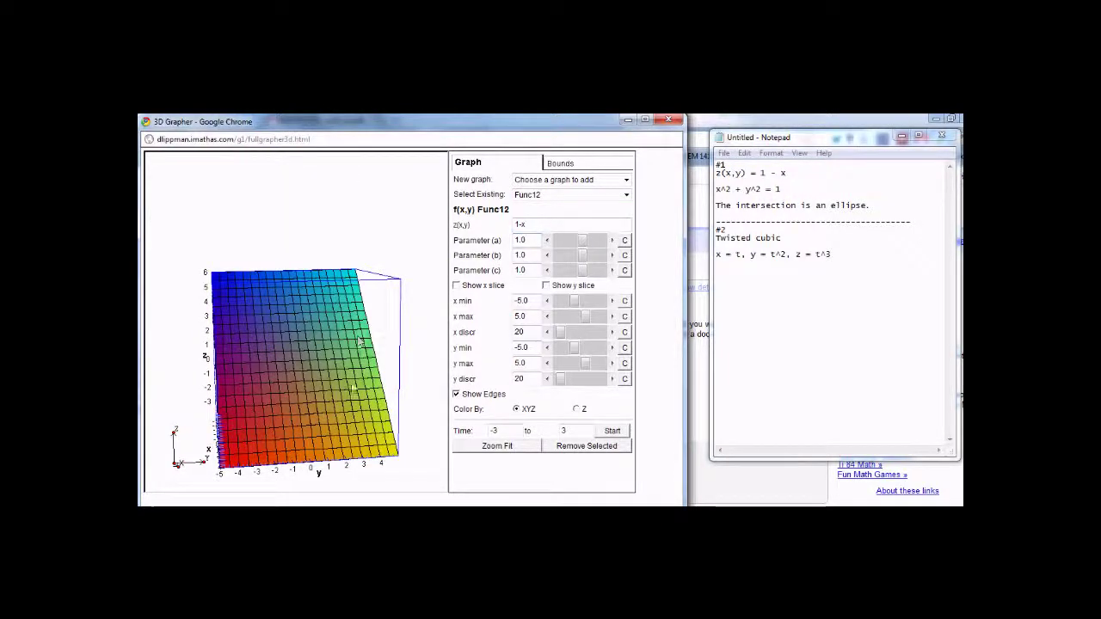
pyautogui.moveTo(359, 342); pyautogui.dragTo(390, 317)
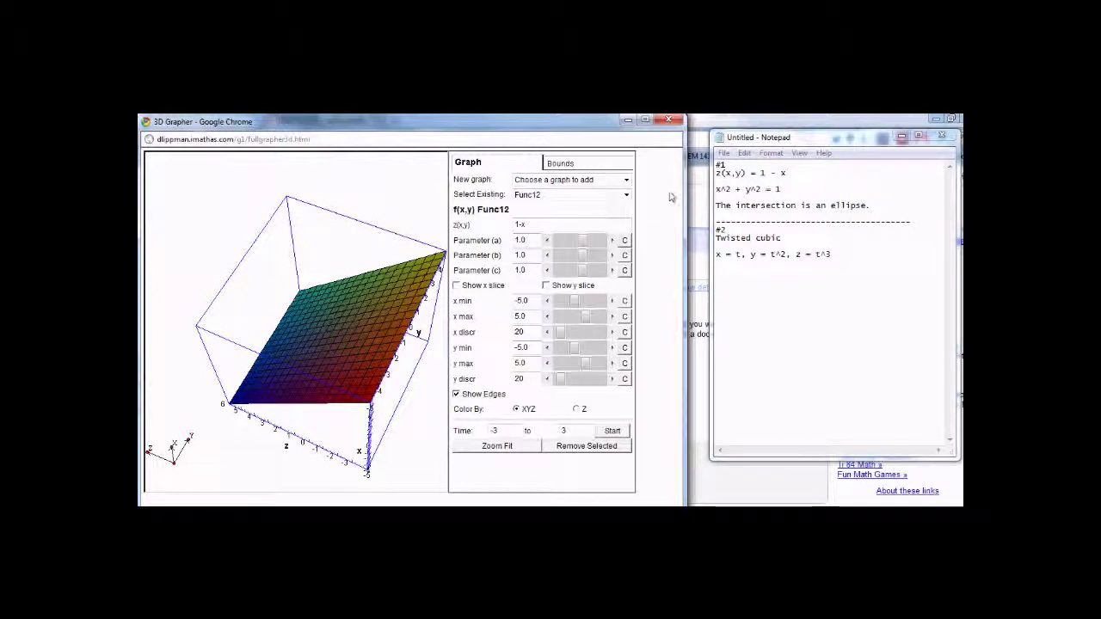
pyautogui.click(626, 180)
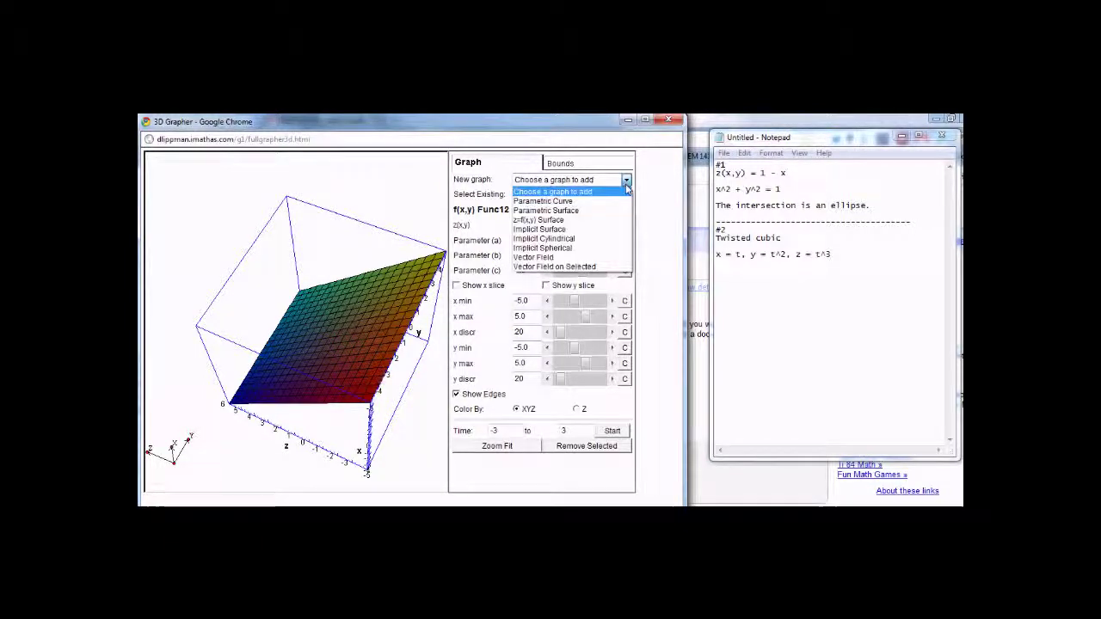
# Add an implicit surface x^2+y^2=1 and rotate to see the cylinder crossing the plane
pyautogui.click(587, 229)
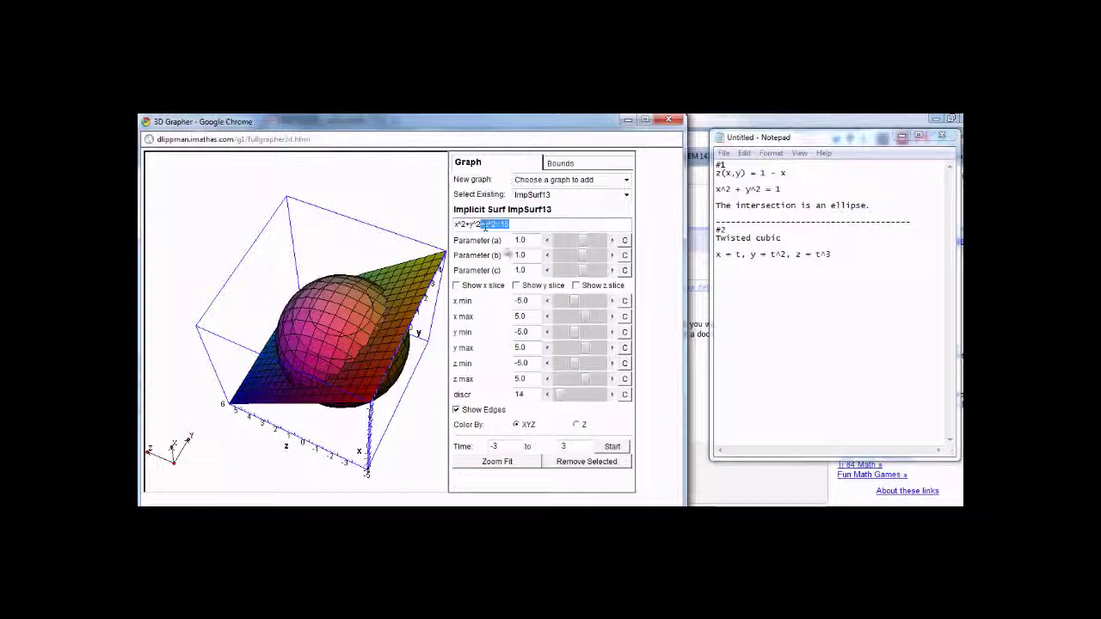
pyautogui.write('=1')
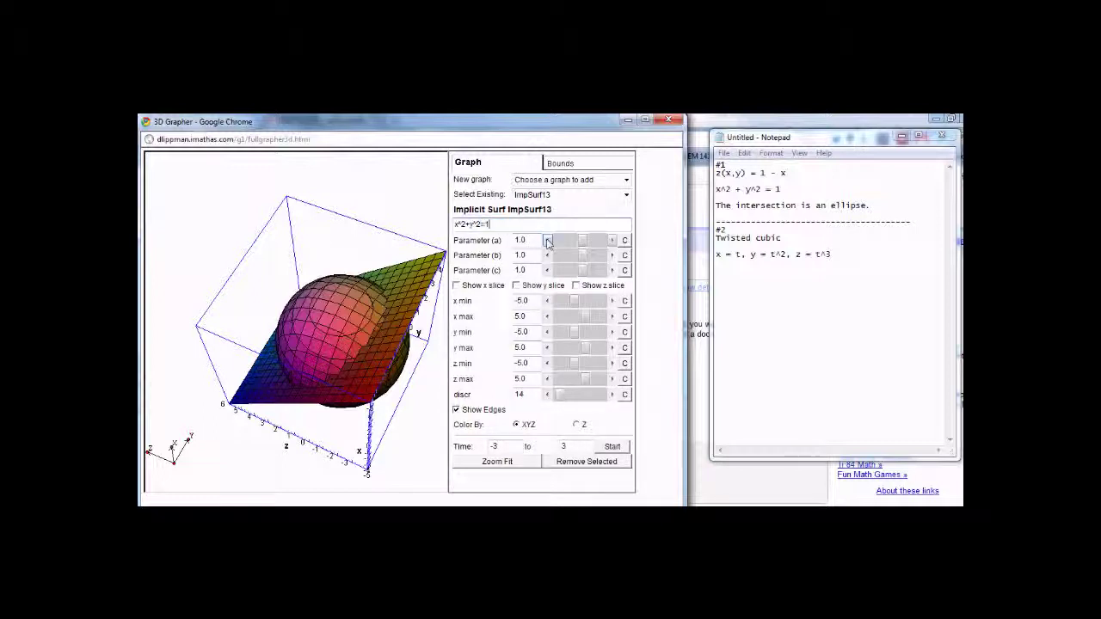
pyautogui.click(528, 241)
pyautogui.moveTo(398, 336); pyautogui.dragTo(280, 430)
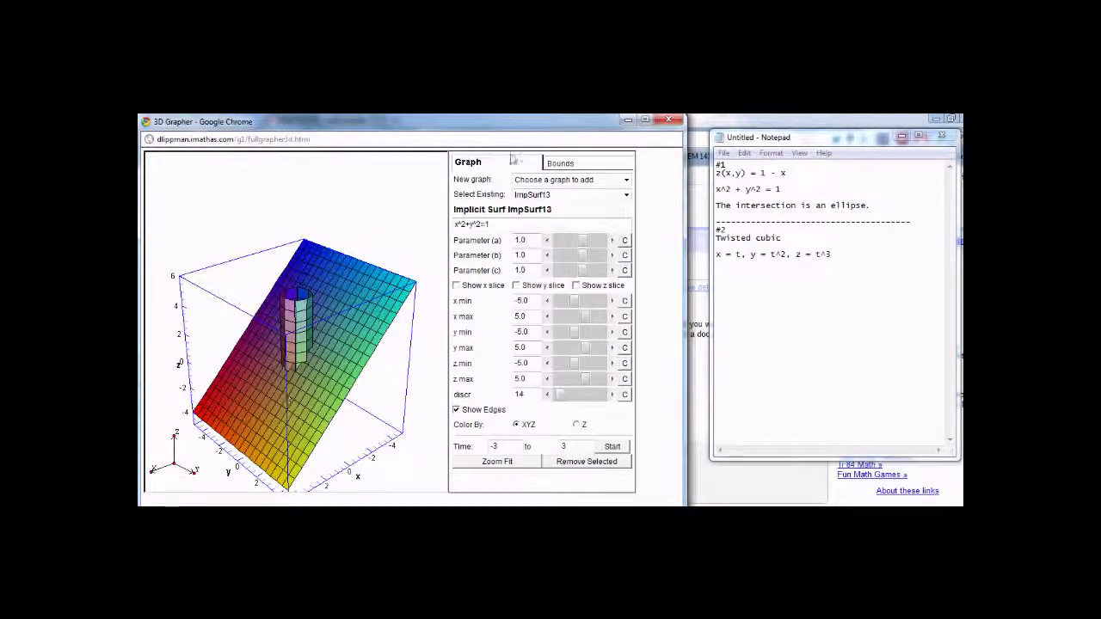
# In Bounds settings, toggle the axis indicator and bounding box off and back on
pyautogui.click(560, 165)
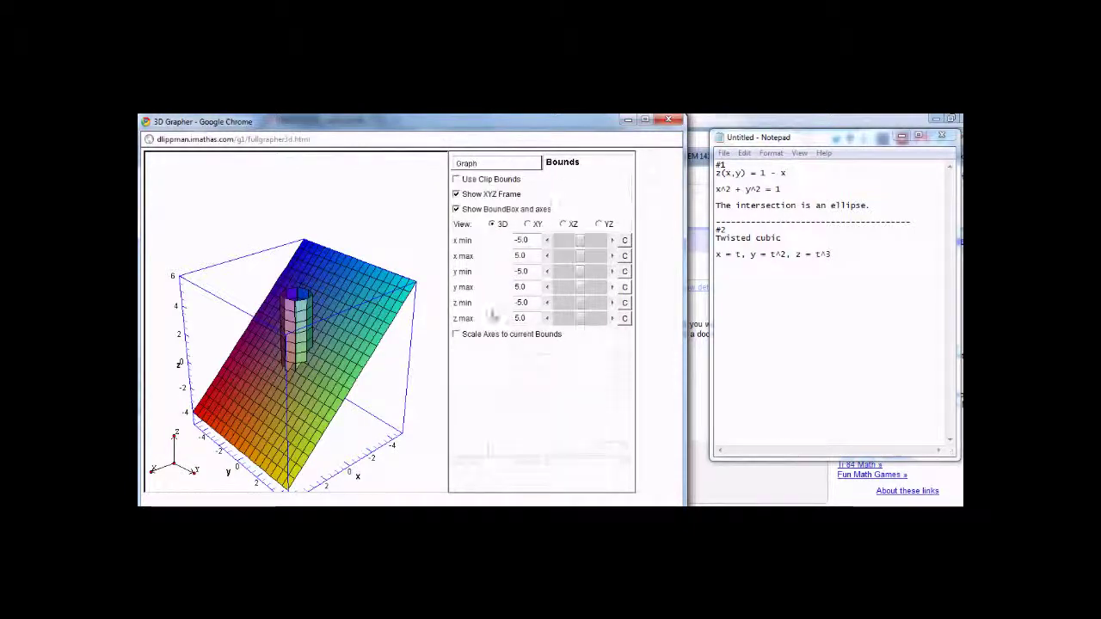
pyautogui.click(457, 196)
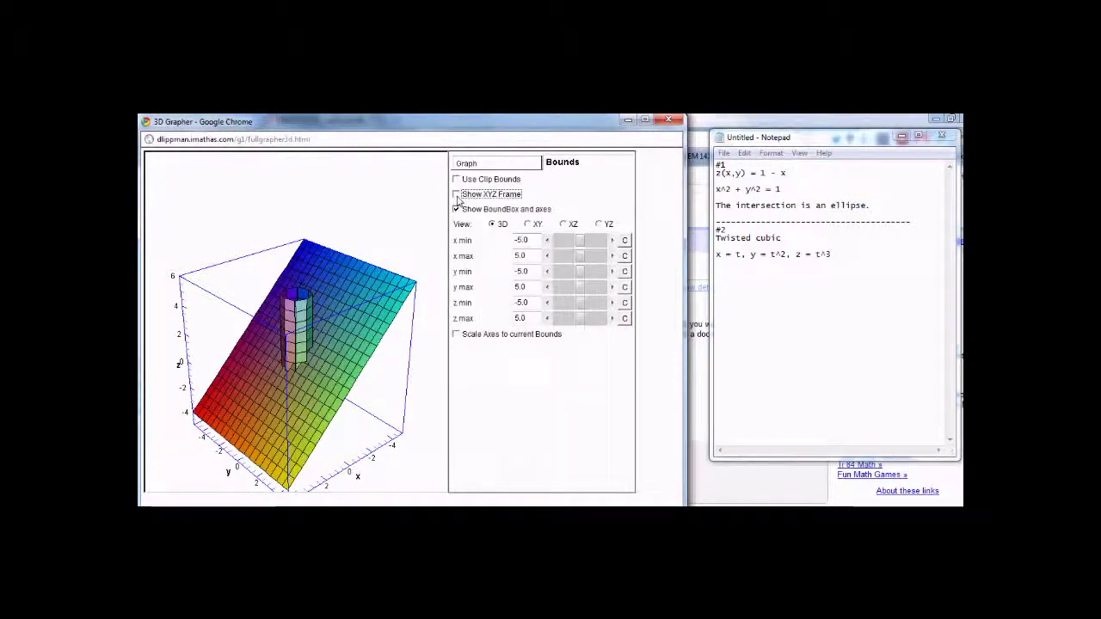
pyautogui.click(457, 194)
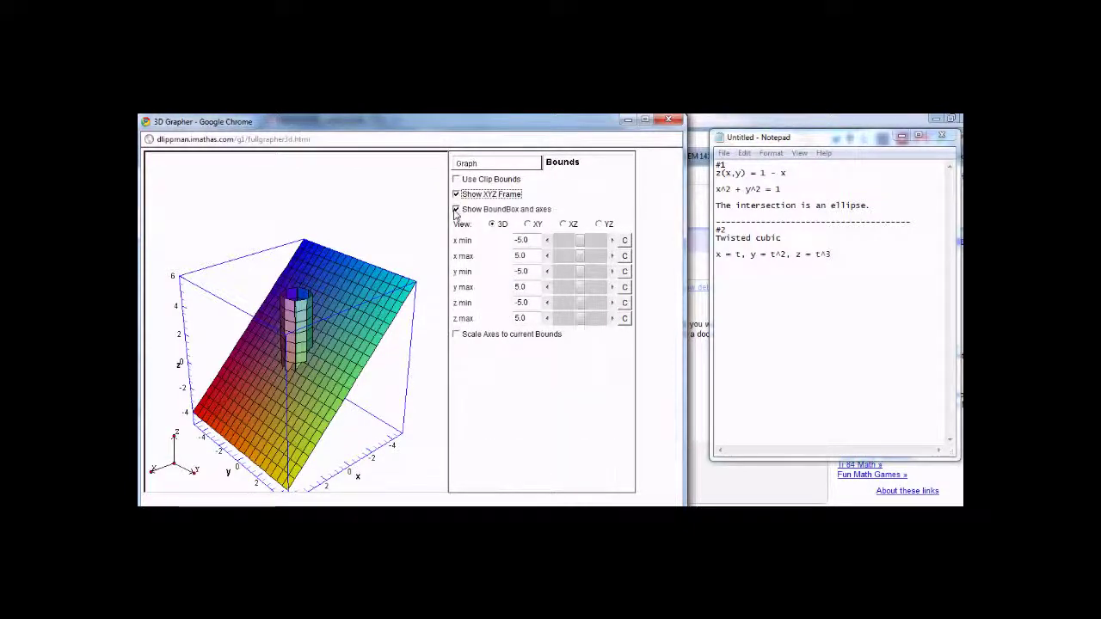
pyautogui.click(456, 209)
pyautogui.click(456, 210)
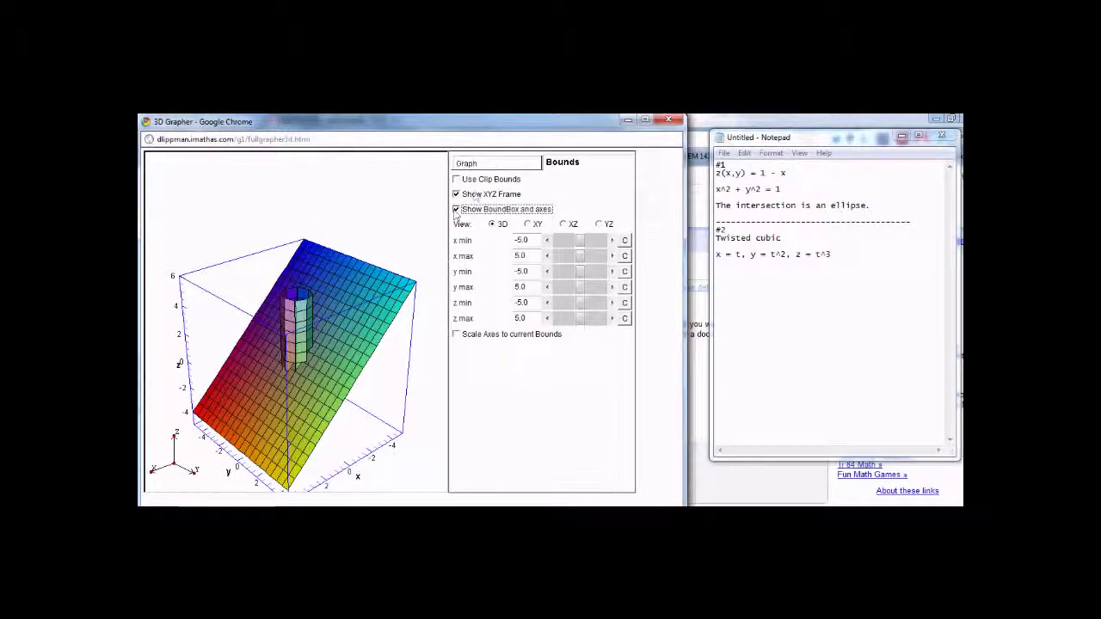
pyautogui.click(487, 167)
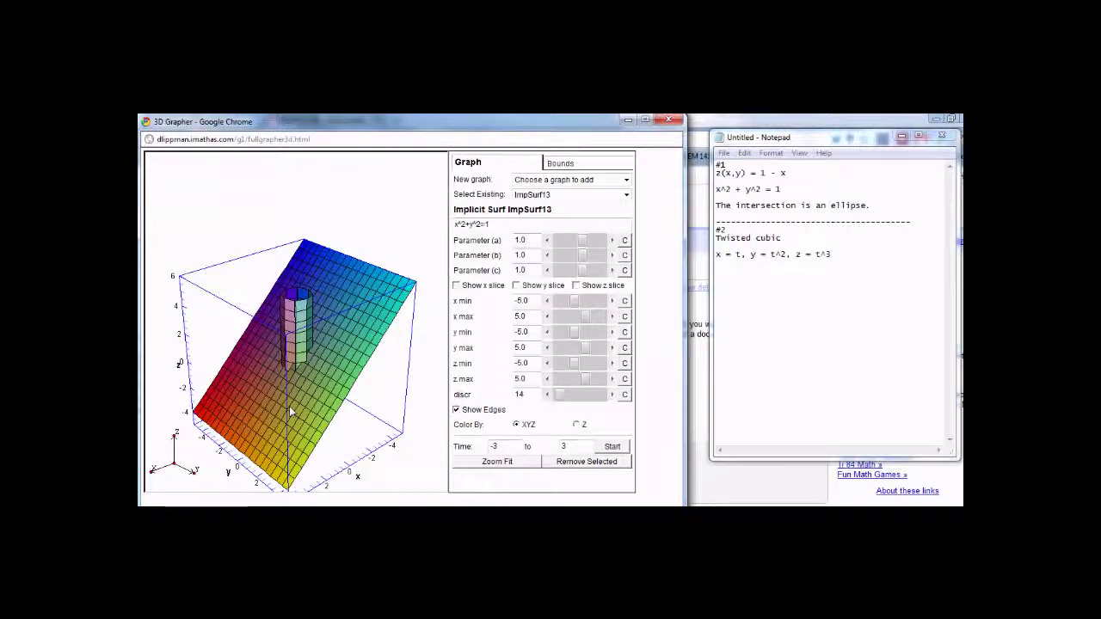
pyautogui.moveTo(289, 406); pyautogui.dragTo(310, 336)
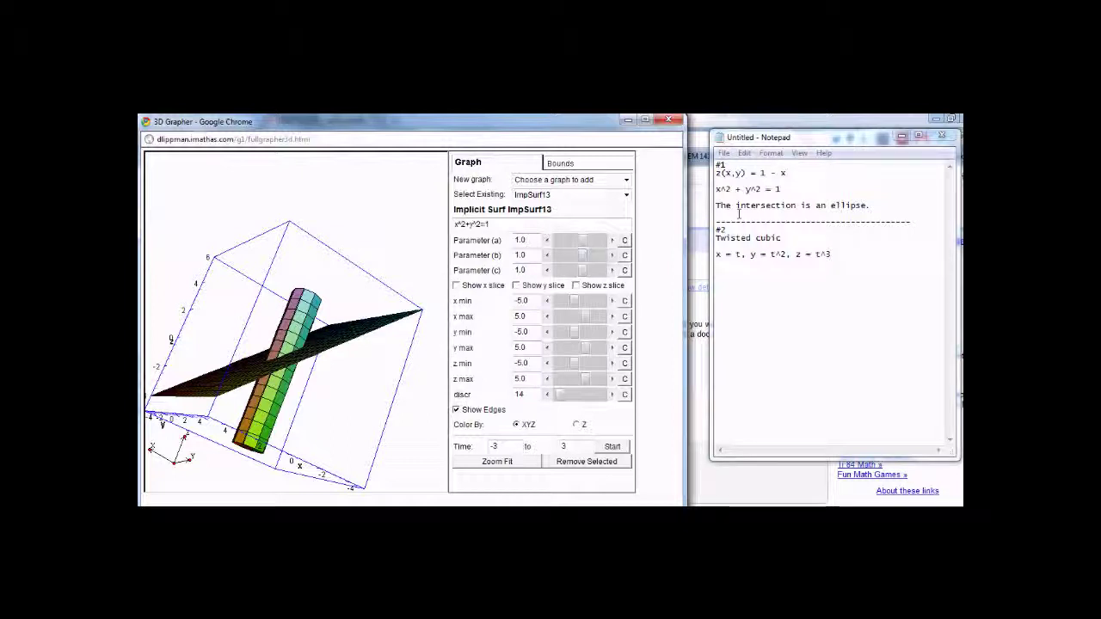
pyautogui.moveTo(870, 206); pyautogui.dragTo(827, 206)
pyautogui.click(378, 387)
pyautogui.moveTo(378, 386); pyautogui.dragTo(339, 374)
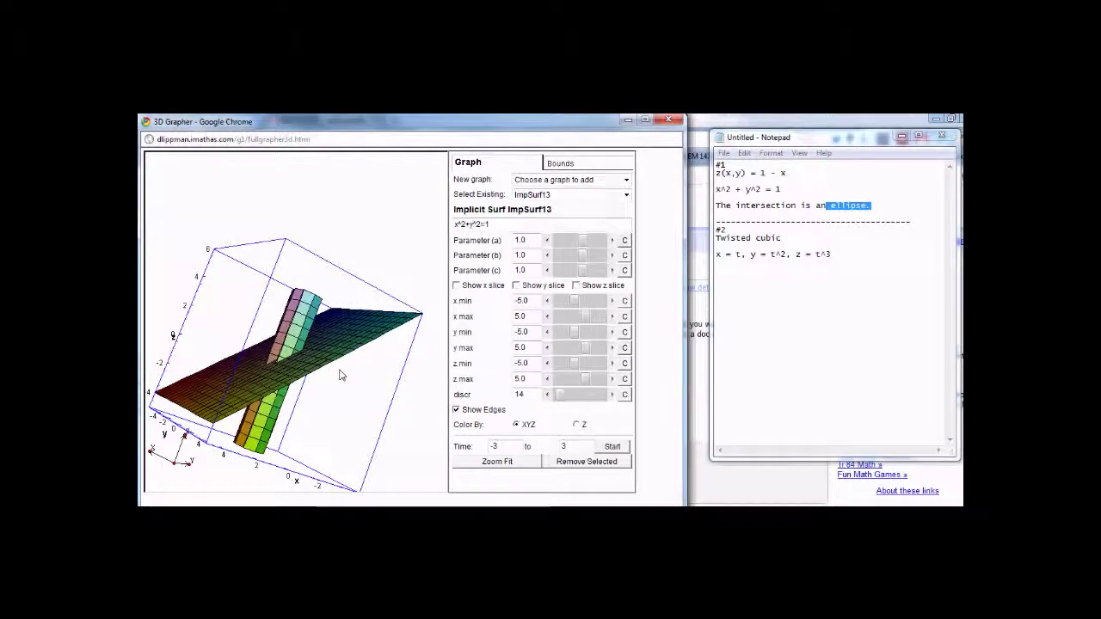
pyautogui.moveTo(340, 374); pyautogui.dragTo(309, 365)
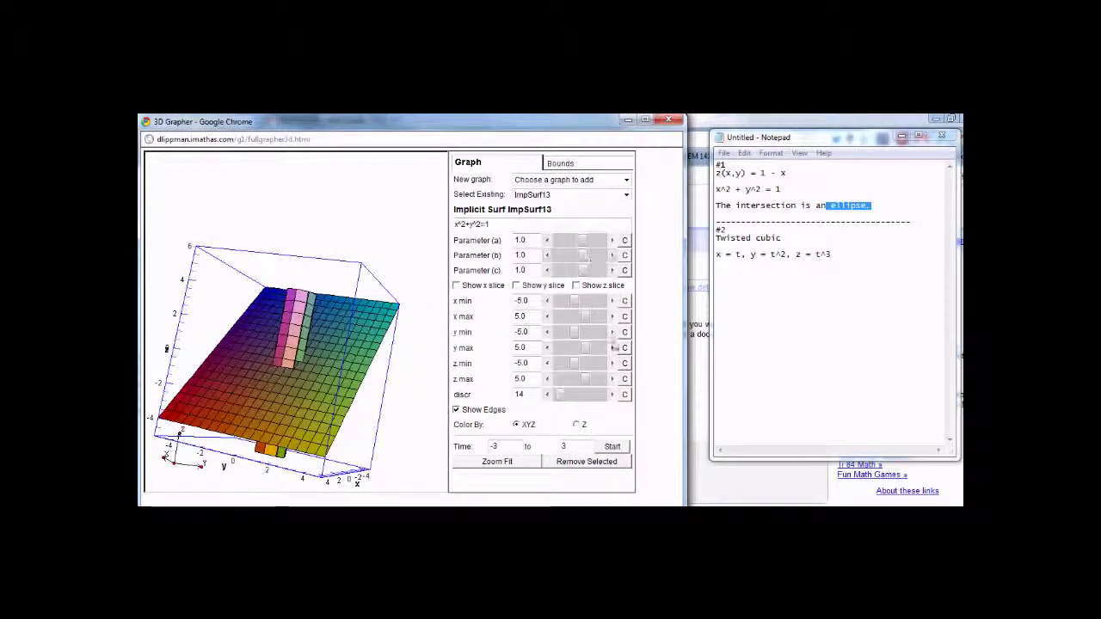
pyautogui.click(778, 239)
pyautogui.moveTo(779, 238); pyautogui.dragTo(727, 240)
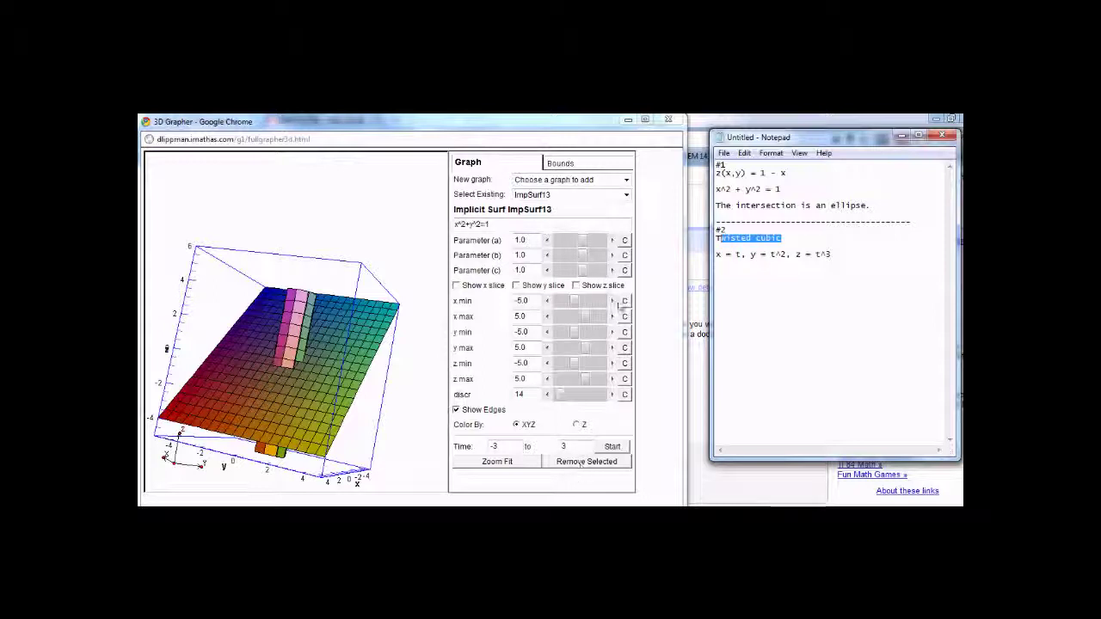
# Remove the cylinder and the plane z=1-x from the graph list
pyautogui.click(602, 194)
pyautogui.click(600, 209)
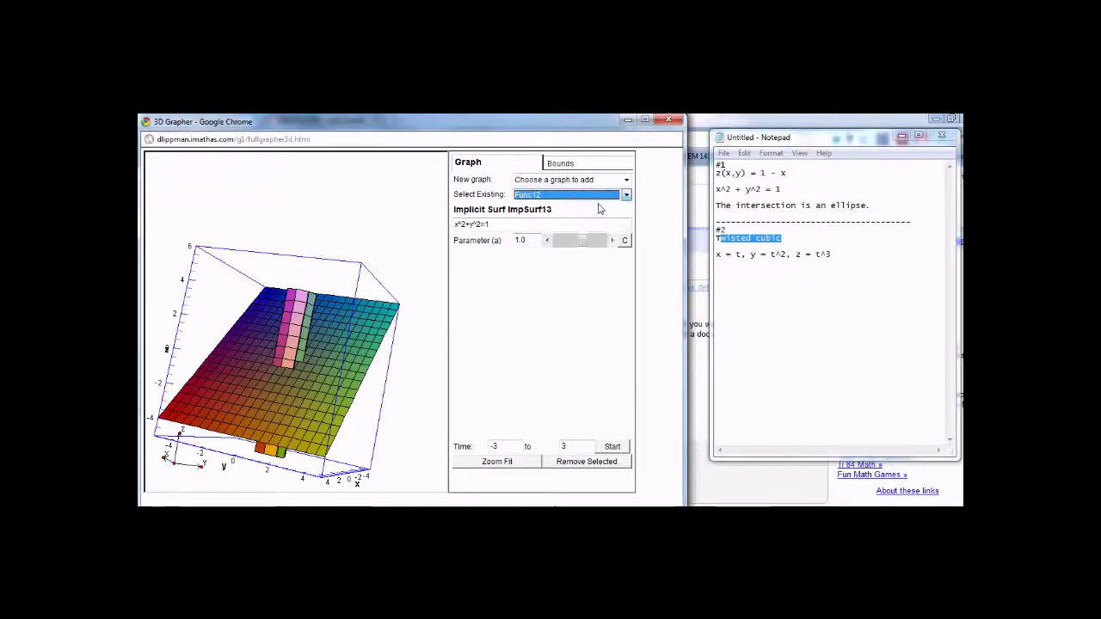
pyautogui.click(600, 197)
pyautogui.click(600, 217)
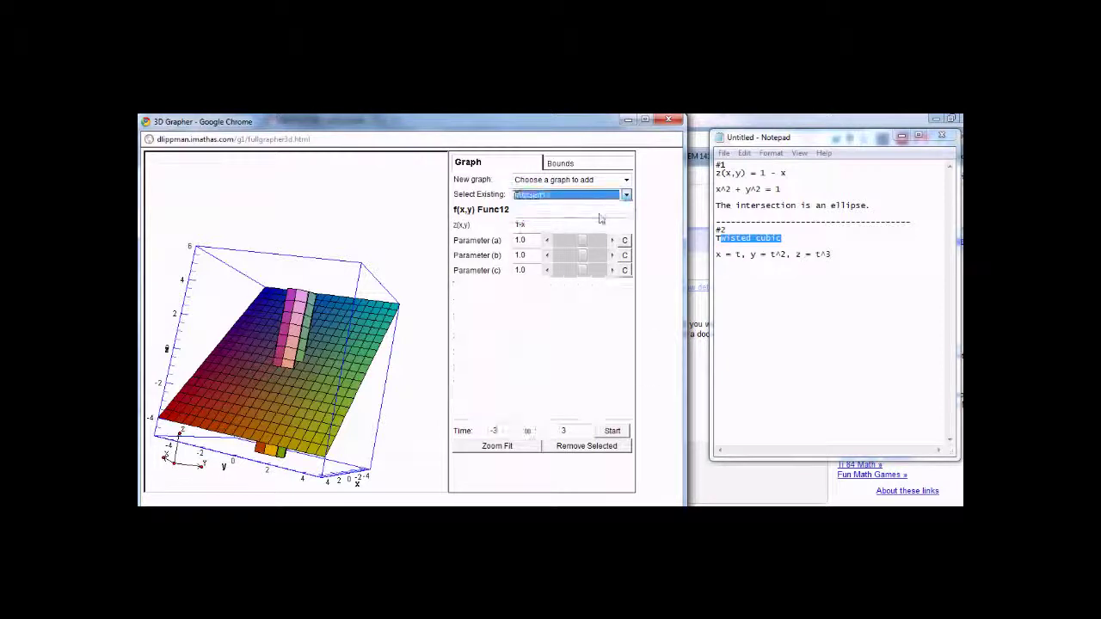
pyautogui.click(585, 464)
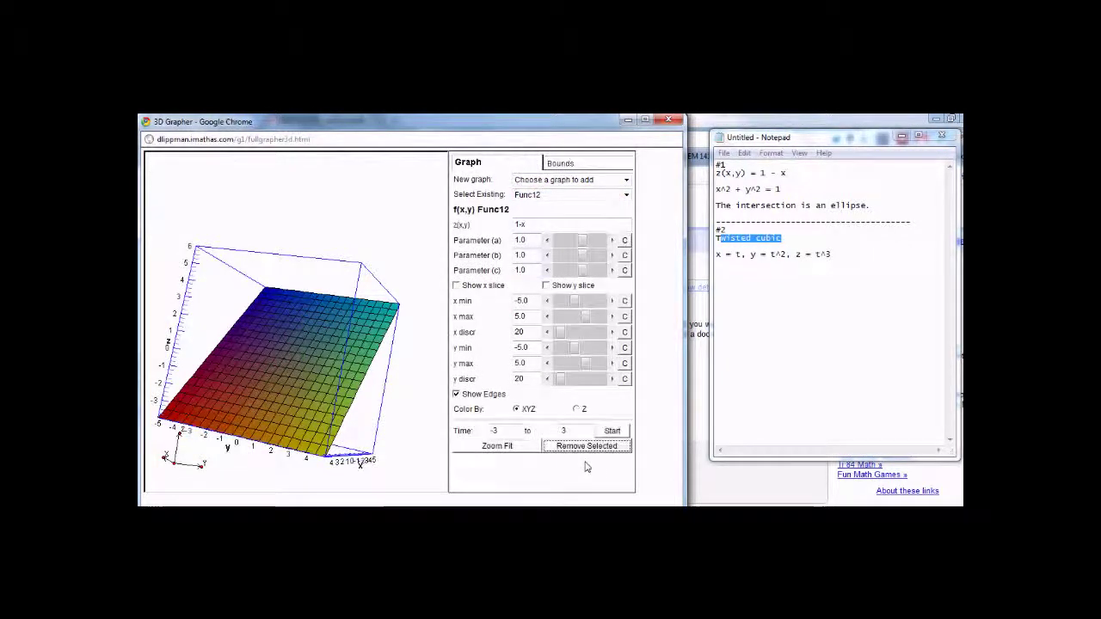
pyautogui.click(587, 447)
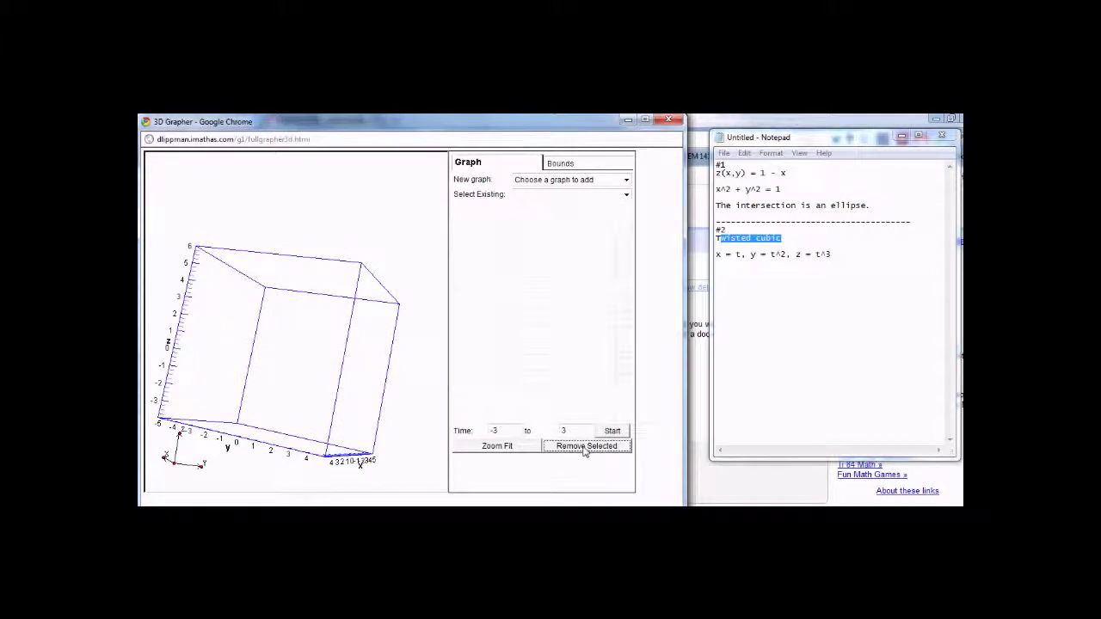
# Add a parametric curve helix x=cos(t), y=sin(t), z=t and zoom to fit it
pyautogui.click(594, 182)
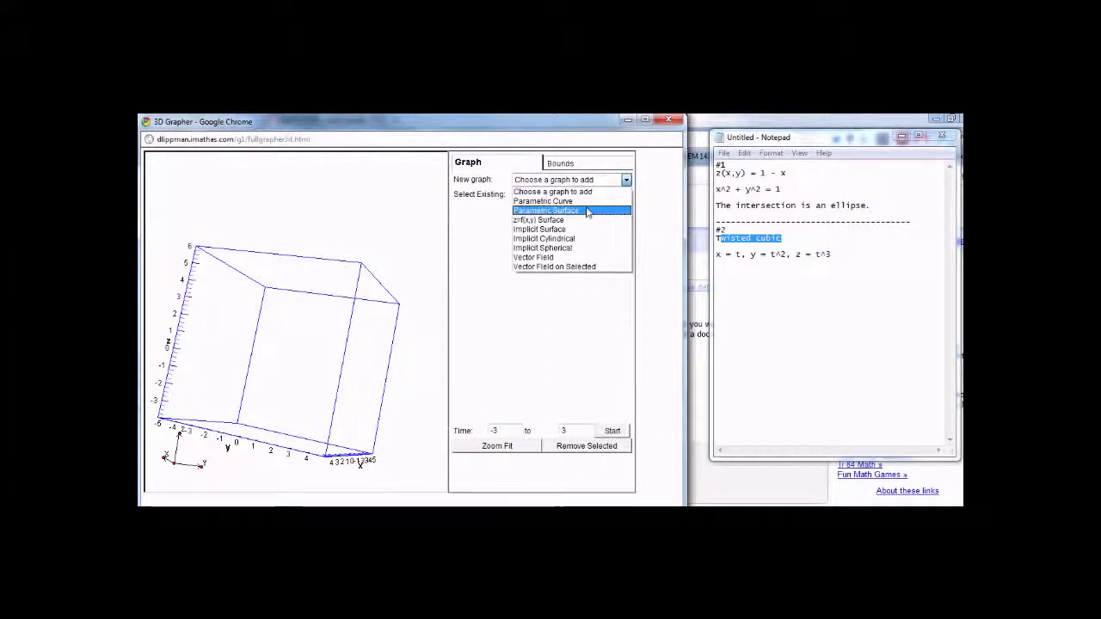
pyautogui.click(550, 201)
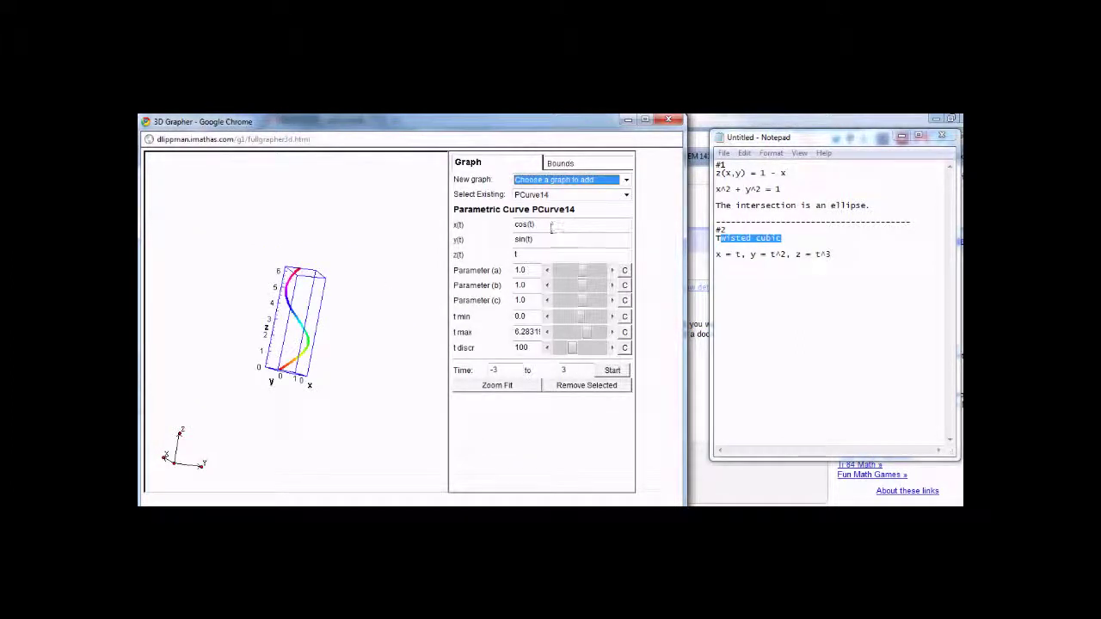
pyautogui.click(516, 253)
pyautogui.moveTo(338, 344); pyautogui.dragTo(386, 351)
pyautogui.click(478, 386)
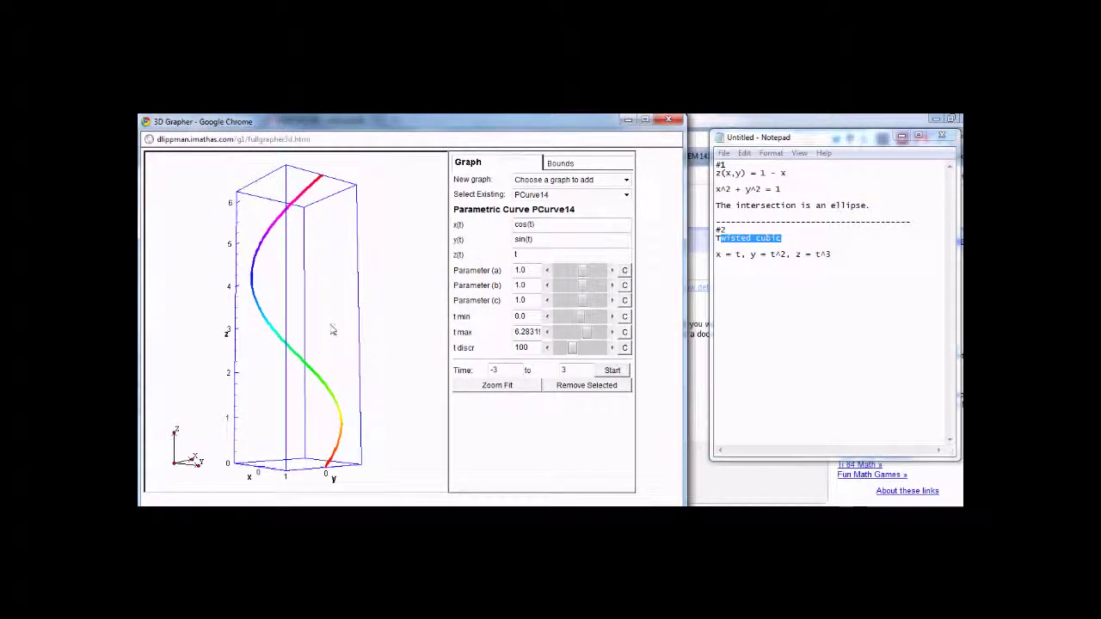
pyautogui.moveTo(337, 354); pyautogui.dragTo(320, 355)
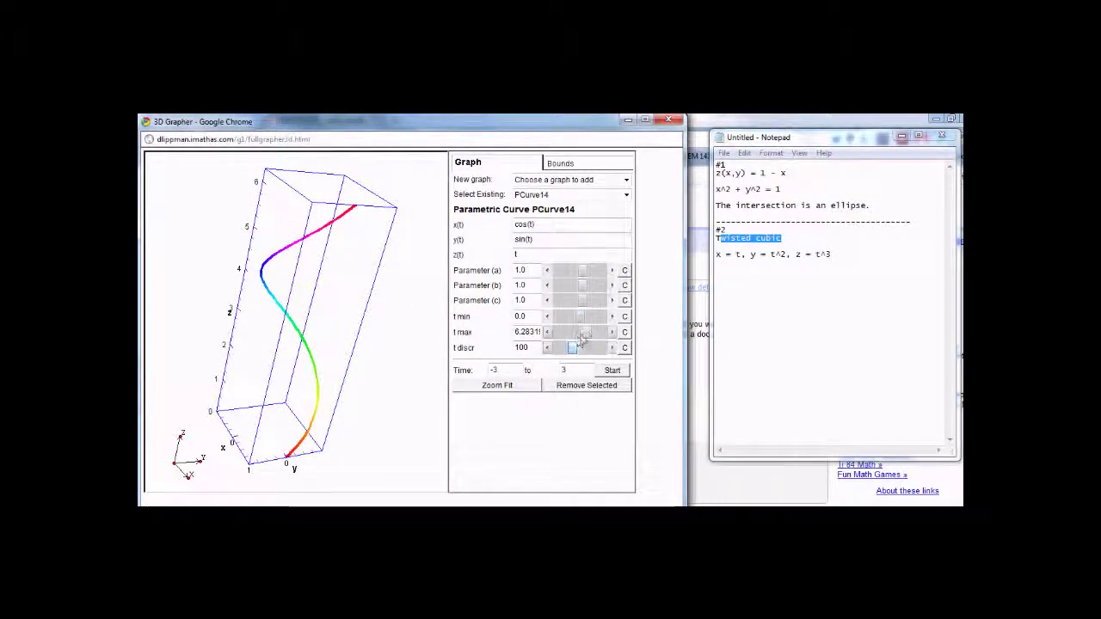
# Set the helix's t max to 9.7 and orbit it into a diagonal view
pyautogui.moveTo(581, 335); pyautogui.dragTo(592, 336)
pyautogui.moveTo(442, 319); pyautogui.dragTo(256, 303)
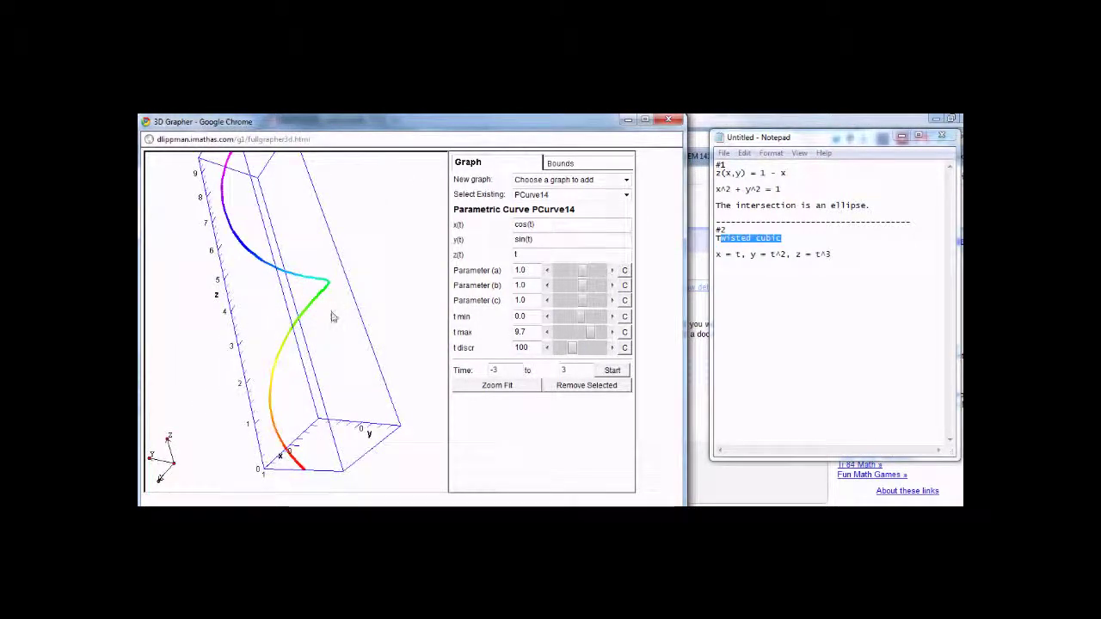
pyautogui.moveTo(332, 317); pyautogui.dragTo(274, 294)
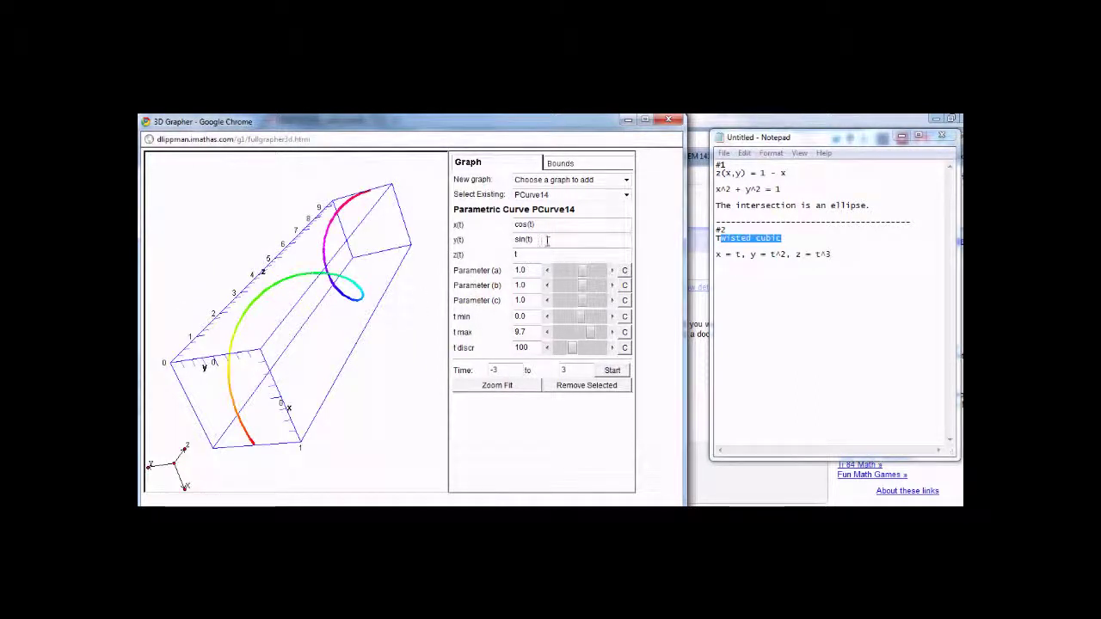
# Change the curve's formulas to x=t, y=t^2, z=t^3
pyautogui.moveTo(550, 224); pyautogui.dragTo(513, 225)
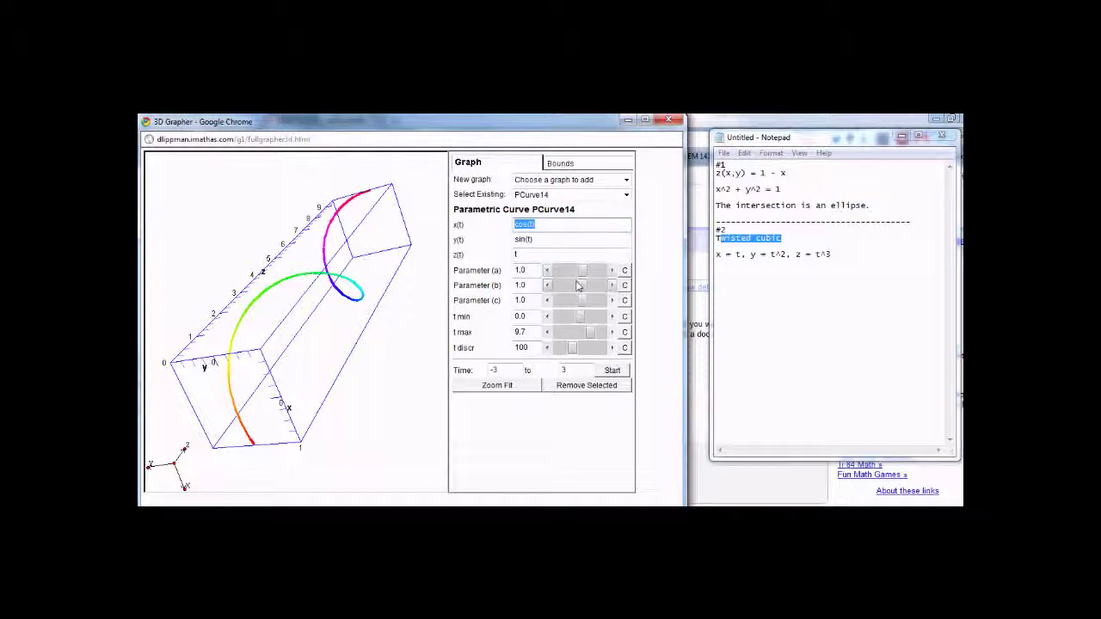
pyautogui.write('t')
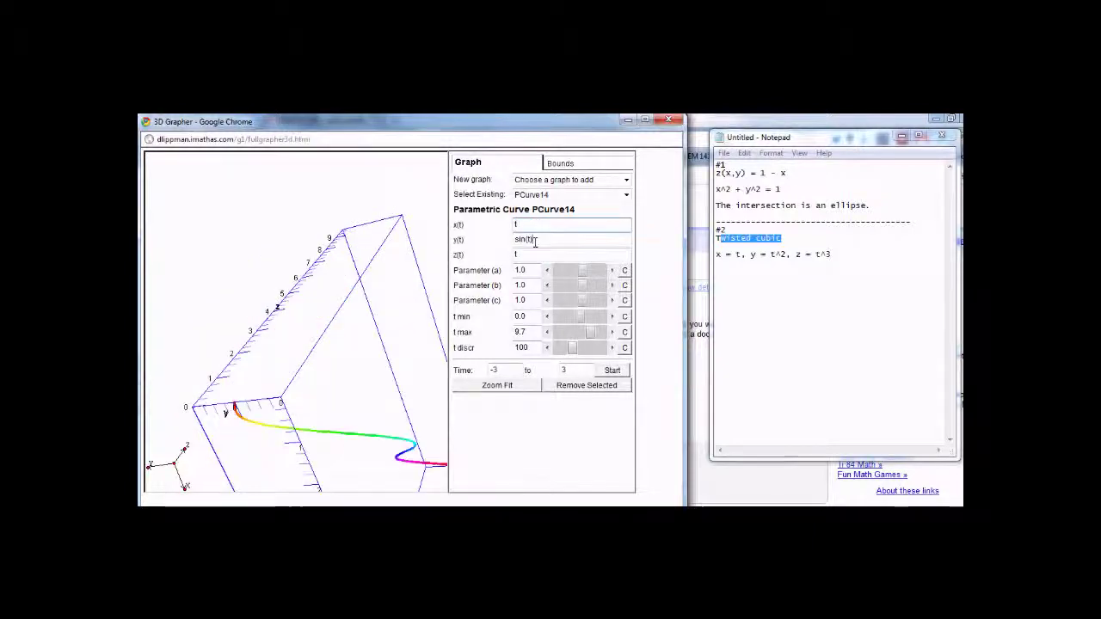
pyautogui.moveTo(535, 242); pyautogui.dragTo(514, 243)
pyautogui.write('t^')
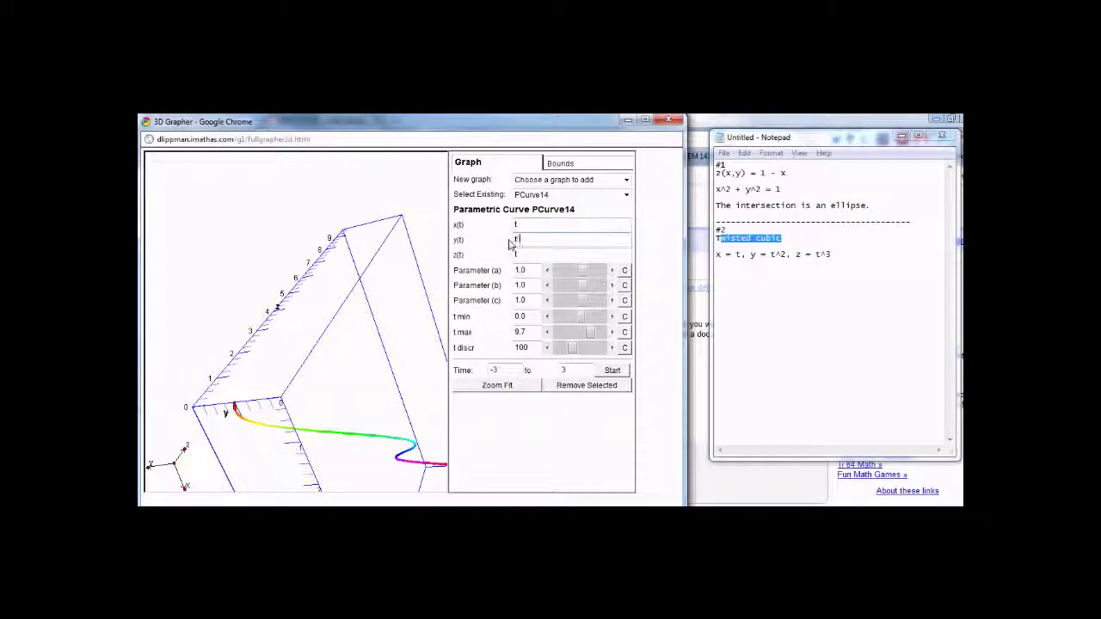
pyautogui.write('2')
pyautogui.click(518, 254)
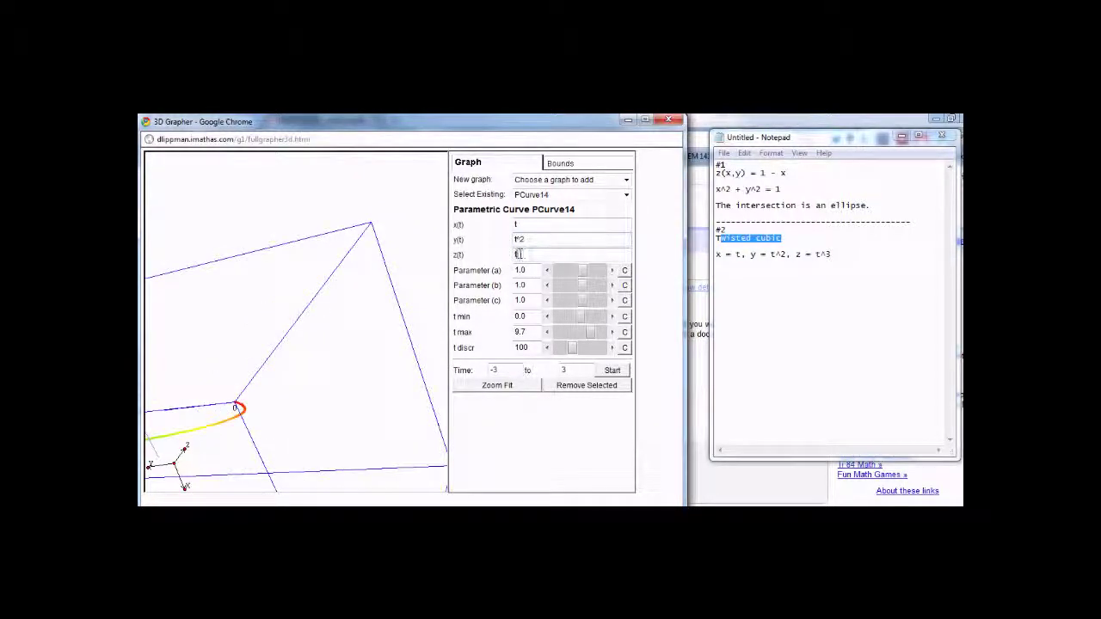
pyautogui.write('t')
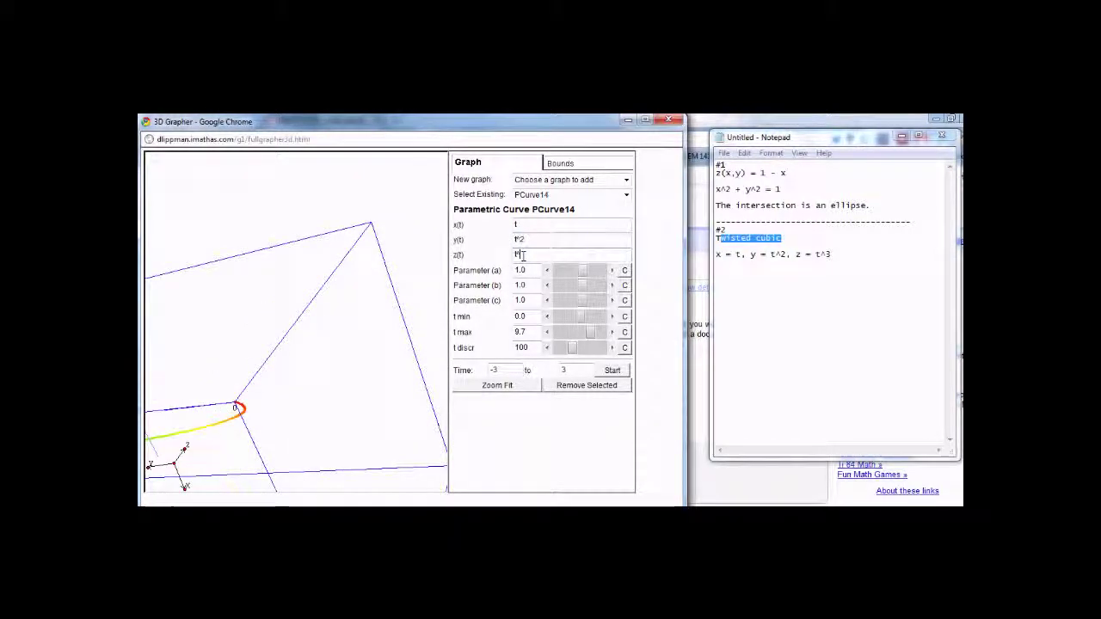
pyautogui.write('^3')
pyautogui.moveTo(355, 319); pyautogui.dragTo(402, 407)
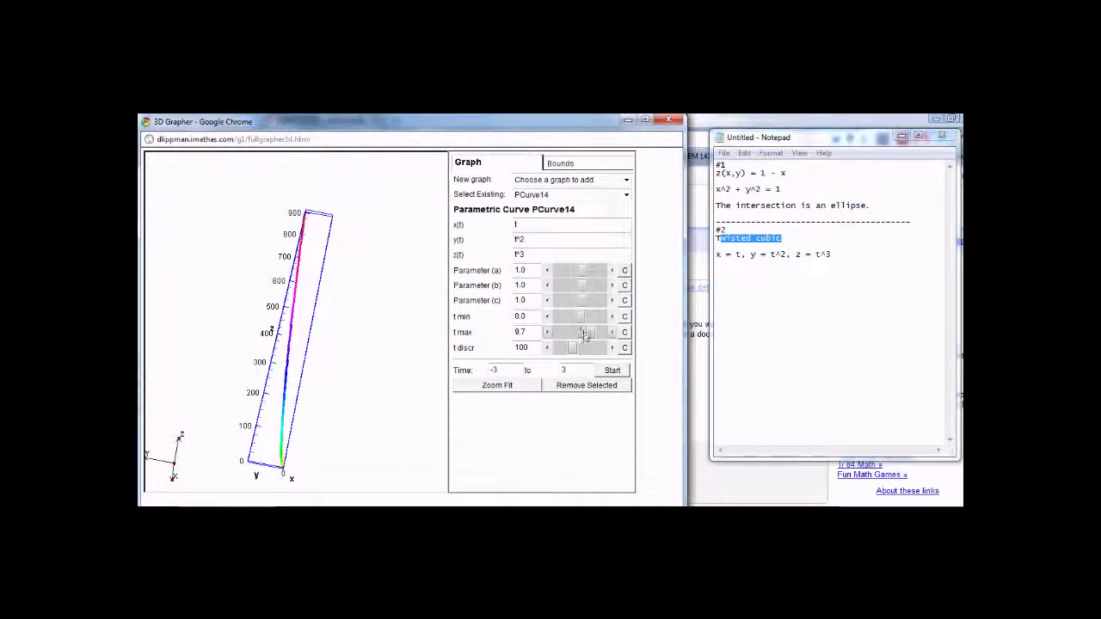
# Set t max to 8.0 and t min to -8.6, then orbit to view the whole curve
pyautogui.click(583, 335)
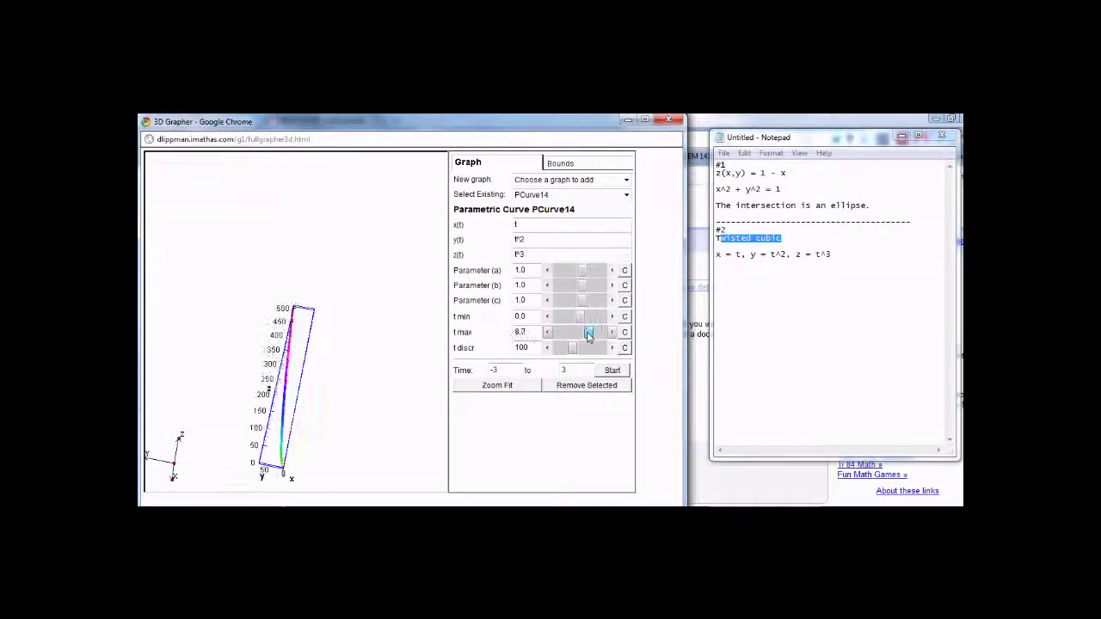
pyautogui.click(575, 336)
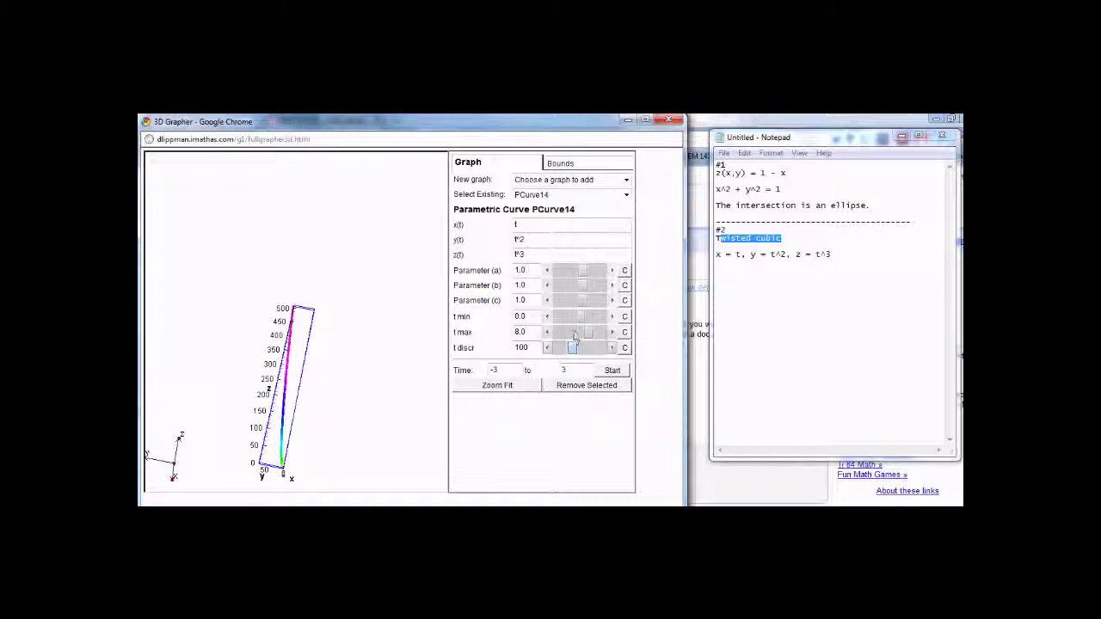
pyautogui.click(575, 317)
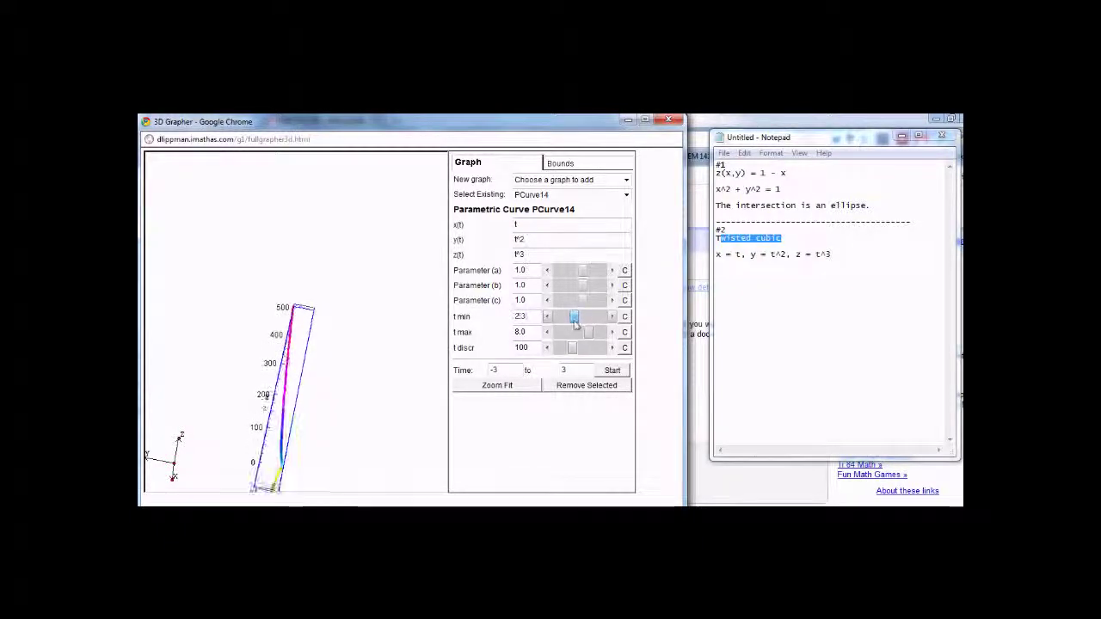
pyautogui.moveTo(574, 320); pyautogui.dragTo(570, 319)
pyautogui.moveTo(384, 418); pyautogui.dragTo(344, 316)
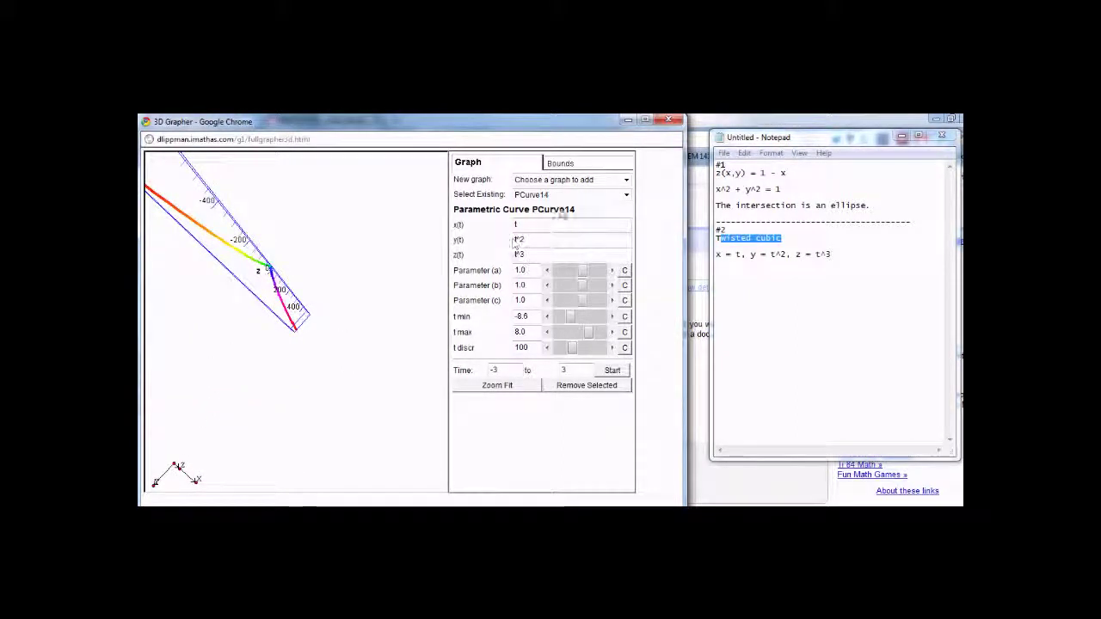
pyautogui.click(605, 181)
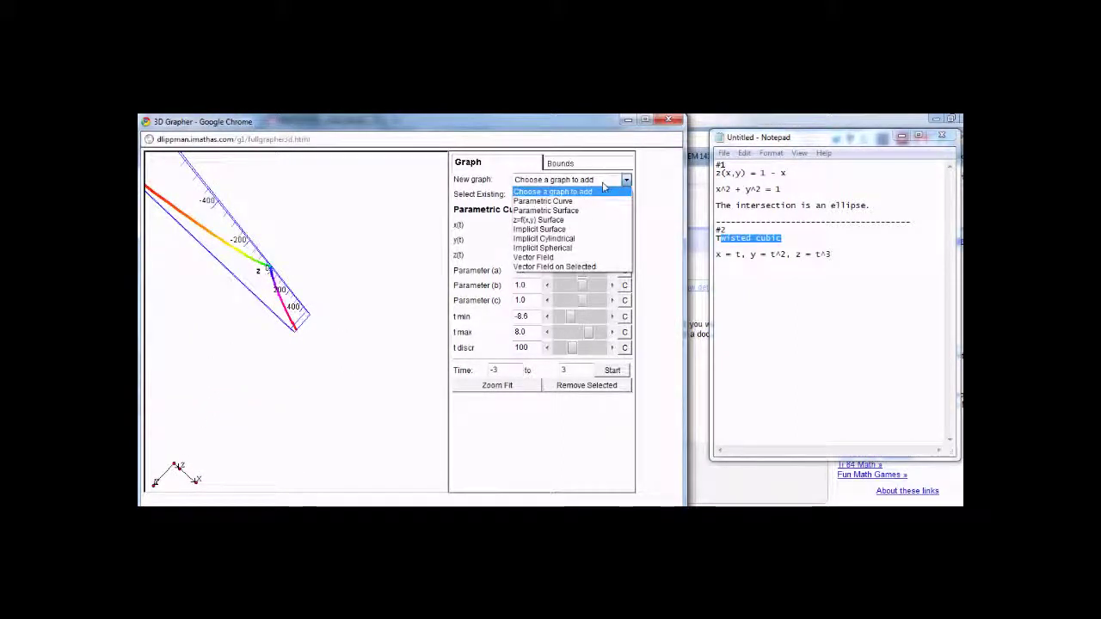
# Add an implicit spherical surface with default r=4 and zoom to fit the plot
pyautogui.click(592, 249)
pyautogui.moveTo(336, 303); pyautogui.dragTo(333, 347)
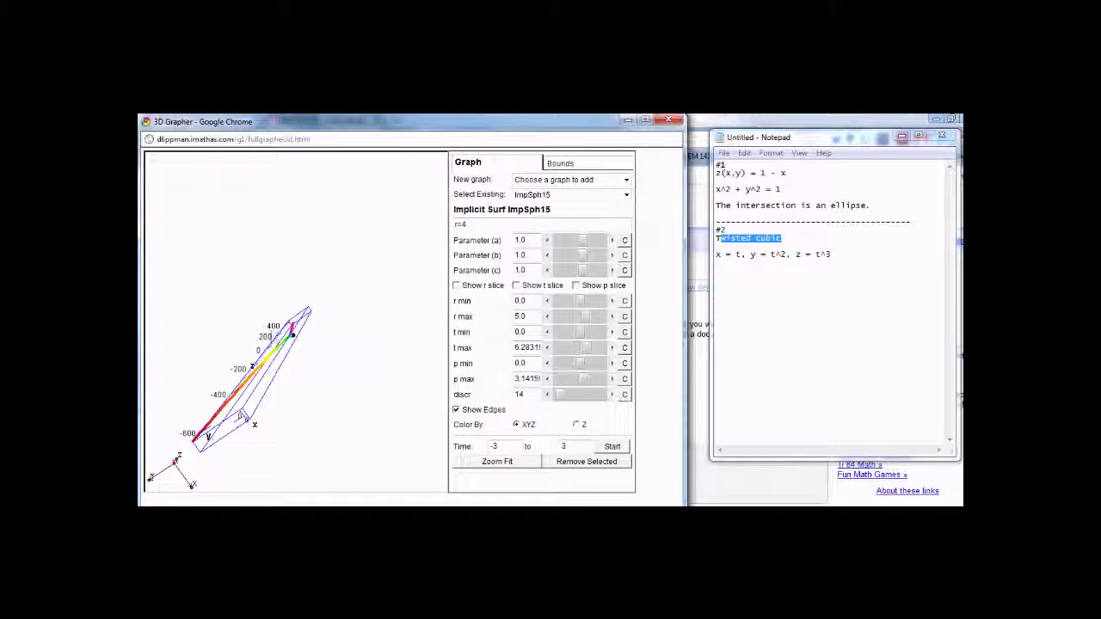
pyautogui.click(493, 467)
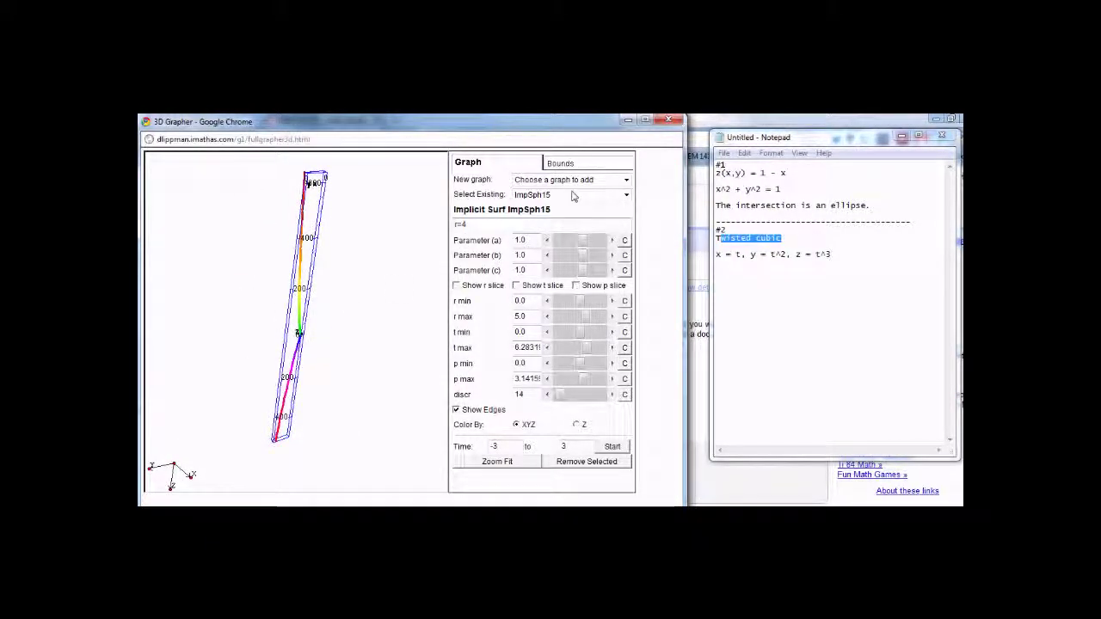